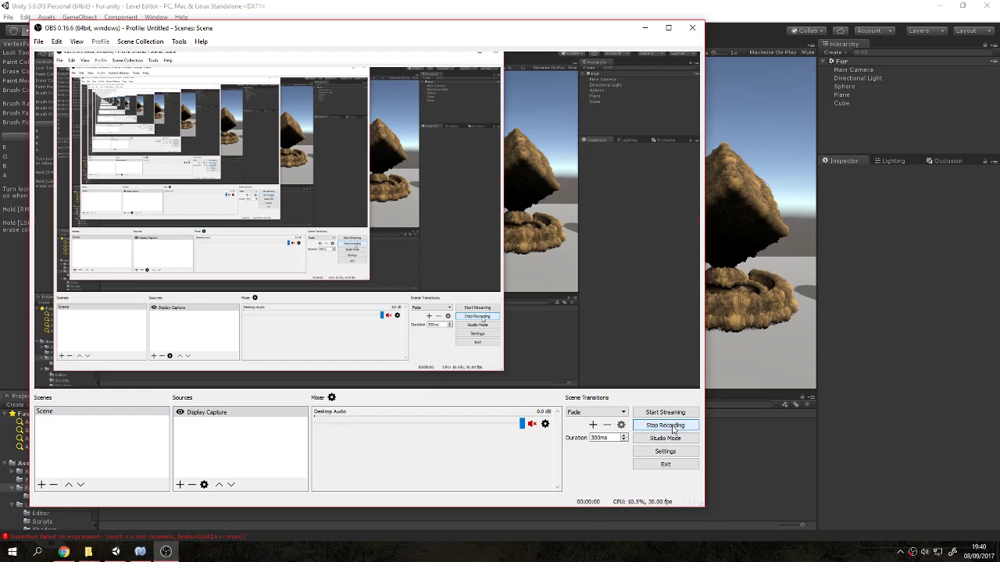
Add a new cube, Cube (1), and move it left of the furry model.
click(896, 381)
right_click(882, 109)
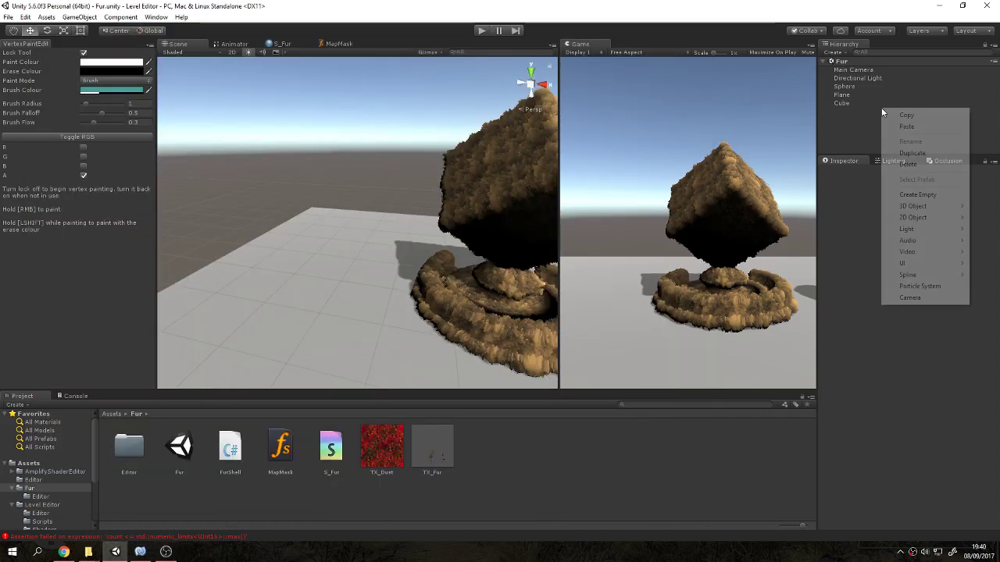
mouse_move(919, 208)
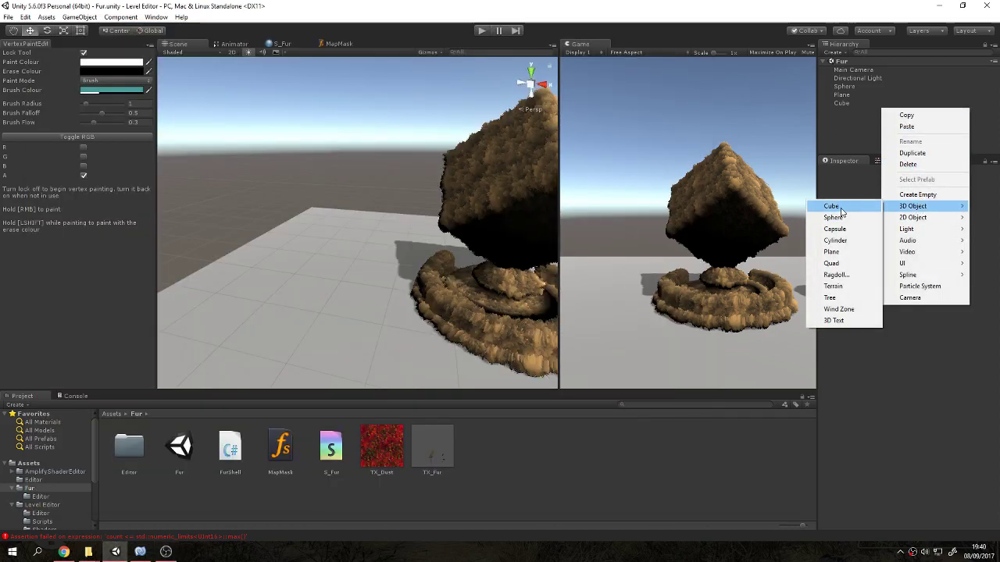
click(841, 213)
mouse_move(372, 217)
mouse_down()
mouse_move(343, 221)
mouse_move(337, 212)
mouse_up()
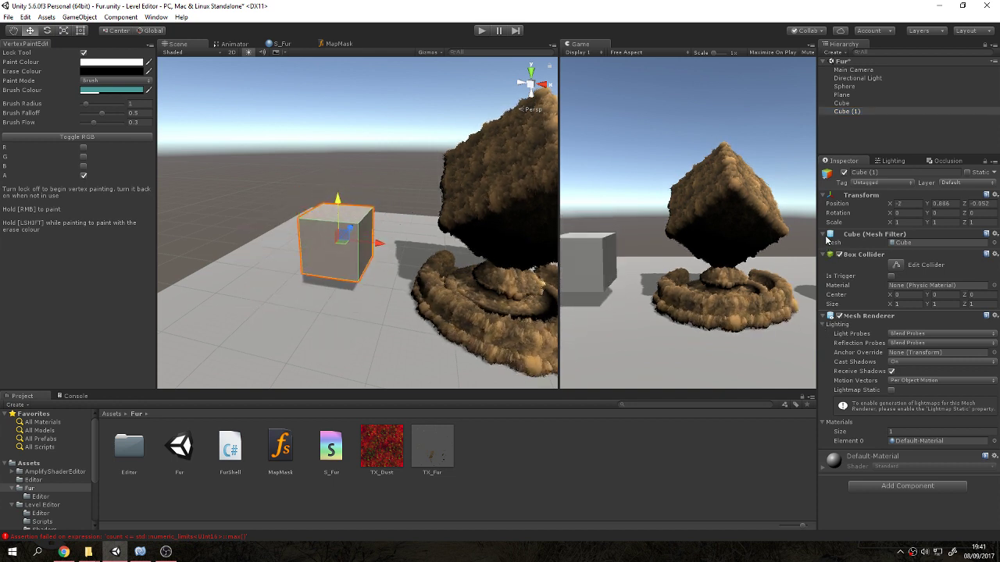
Attach the FurShell script to Cube (1).
drag(332, 461, 904, 449)
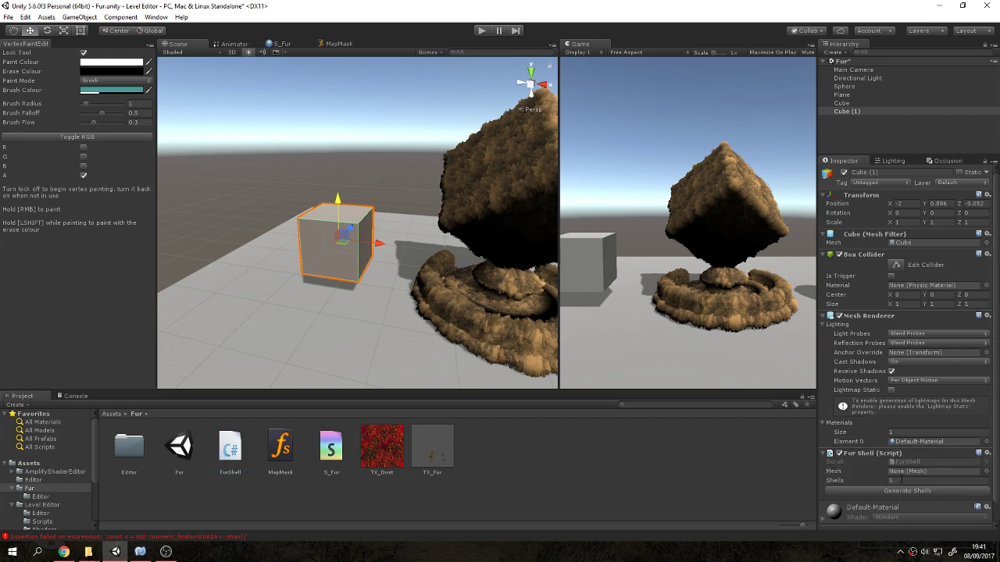
scroll(375, 266, up, 2)
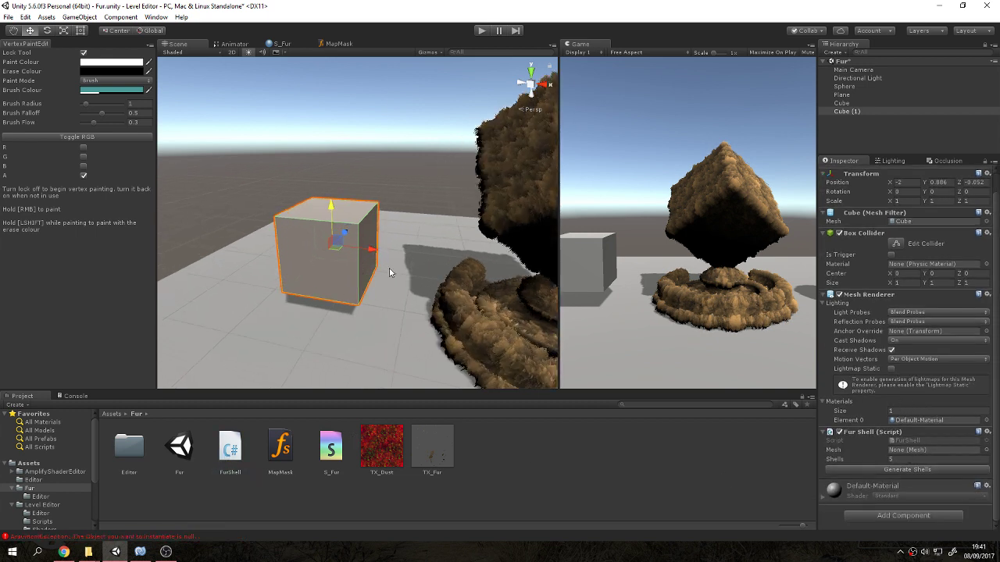
alt+drag(317, 295, 383, 359)
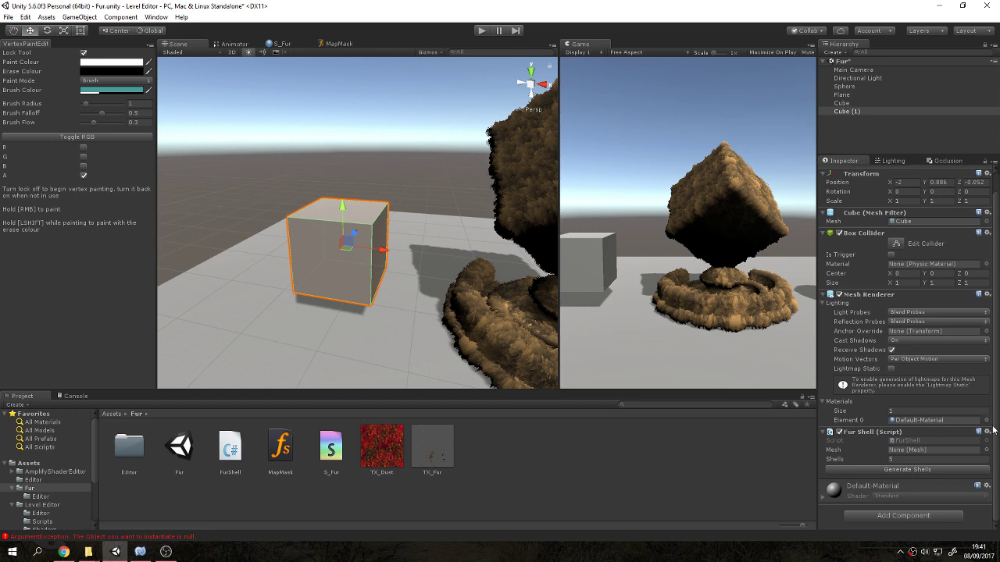
Set the fur shell mesh to Cube, generate the shells, and apply the S_Fur material.
click(986, 451)
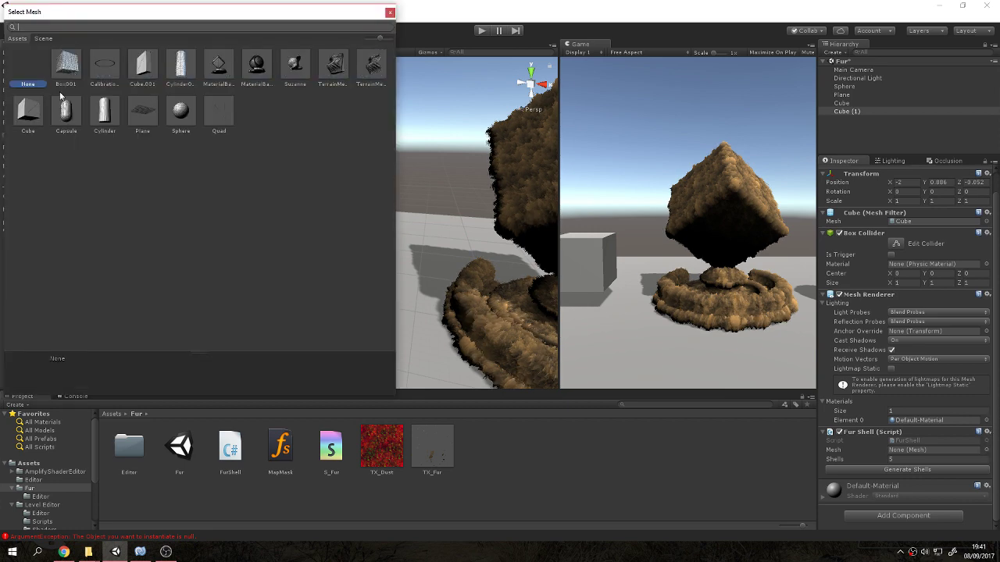
click(31, 116)
click(389, 12)
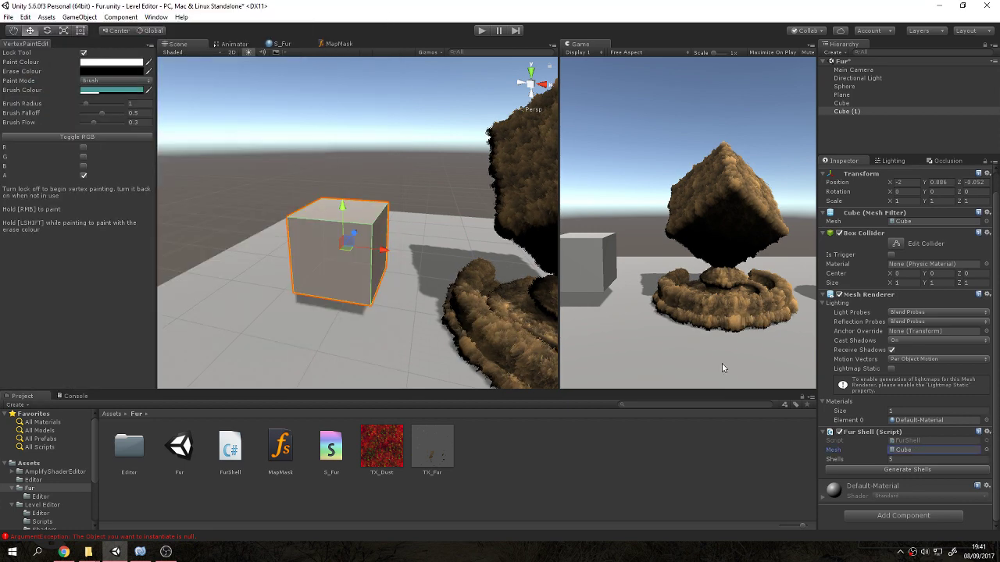
click(868, 470)
alt+drag(419, 320, 368, 333)
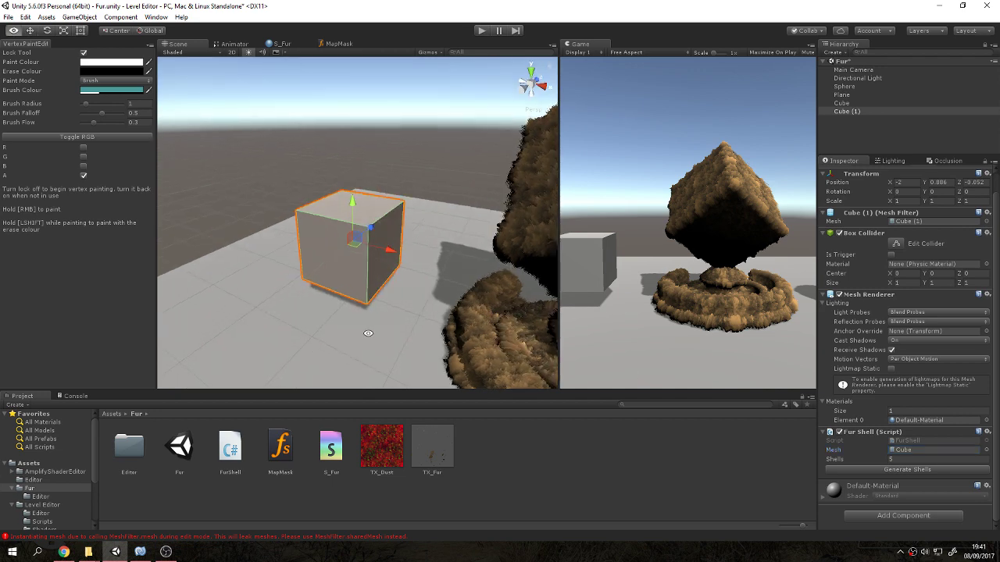
drag(331, 446, 364, 279)
Regenerate the cube's fur with 19 shells and inspect it from a closer angle.
click(361, 226)
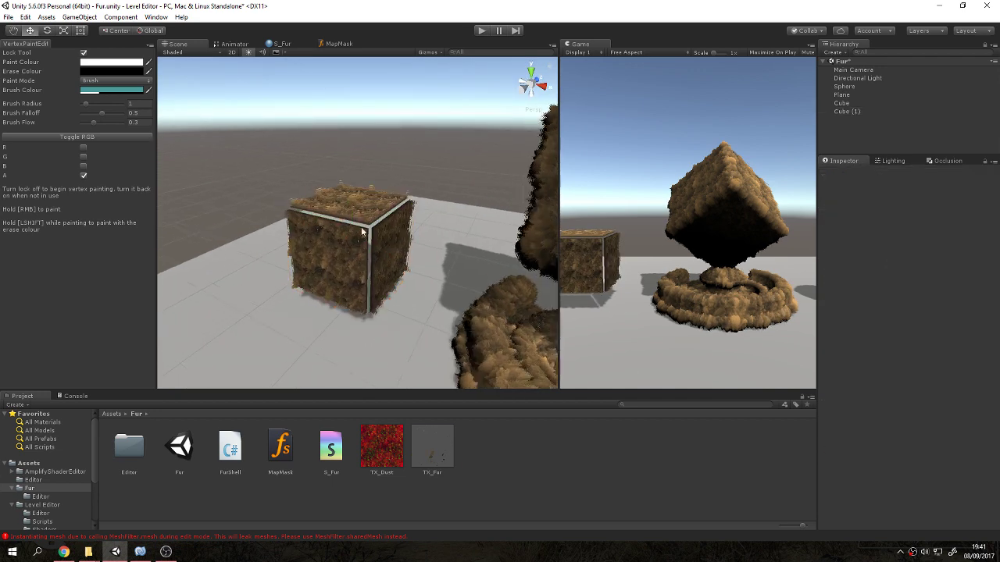
scroll(358, 234, up, 5)
mouse_move(357, 234)
alt+mouse_down()
mouse_move(374, 215)
mouse_move(354, 273)
alt+mouse_up()
click(355, 273)
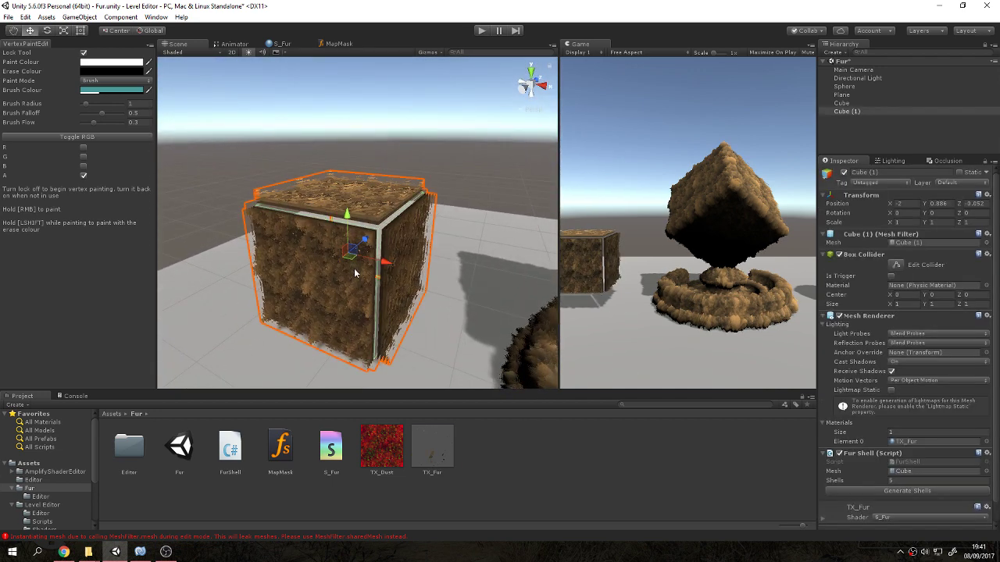
click(892, 493)
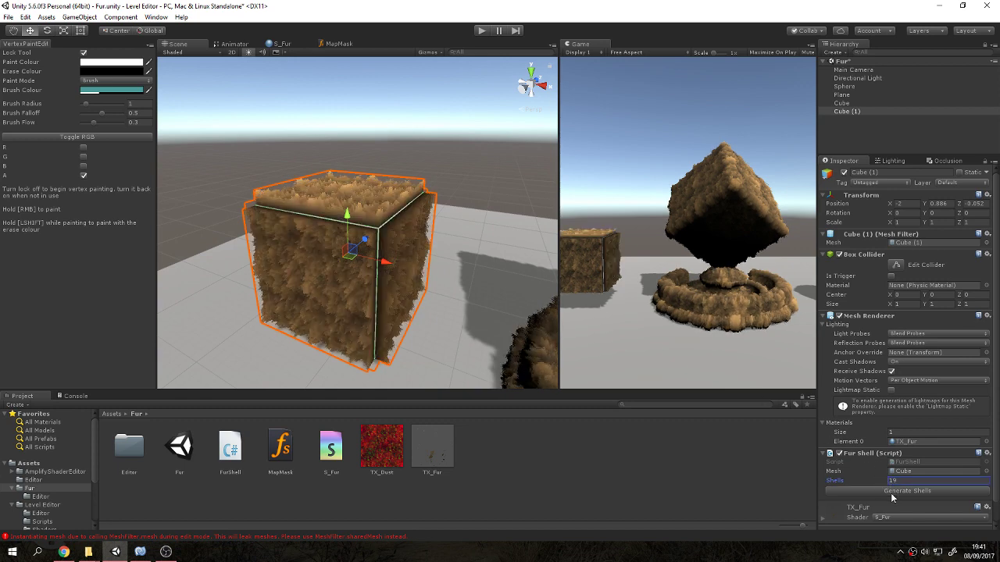
click(458, 168)
alt+drag(457, 169, 397, 201)
click(397, 201)
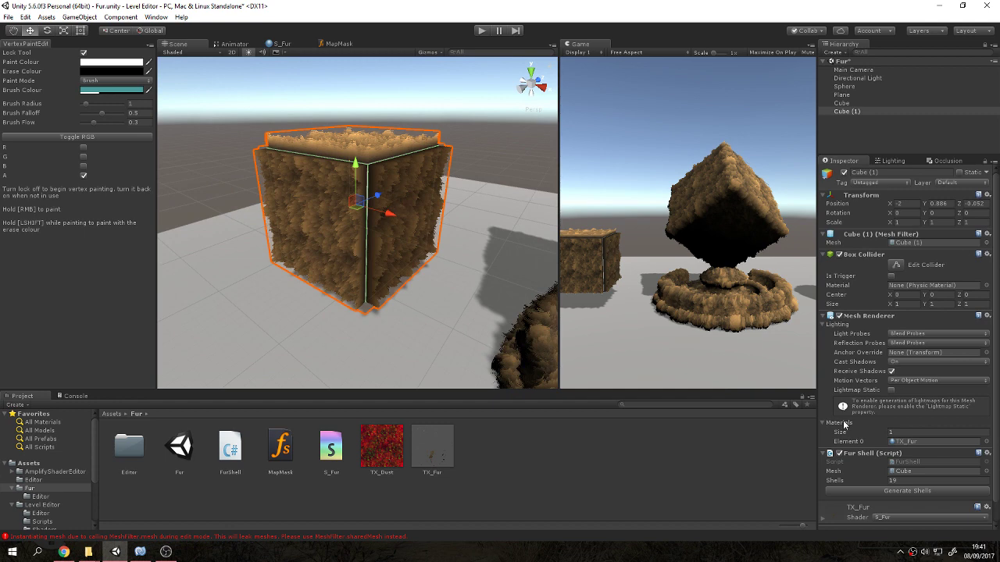
Switch the fur mesh to Suzanne, regenerate the shells, and move it toward the camera.
click(986, 471)
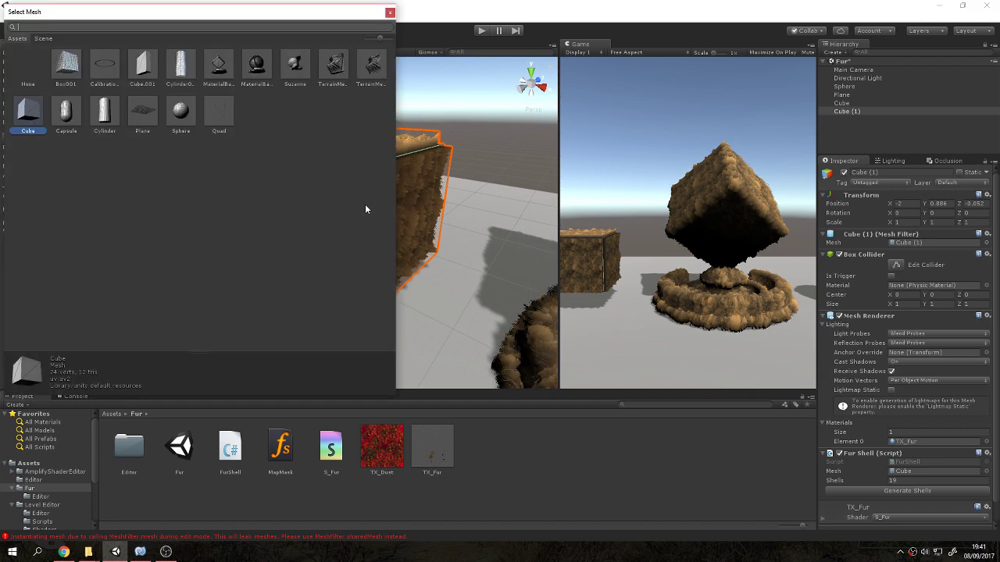
click(294, 66)
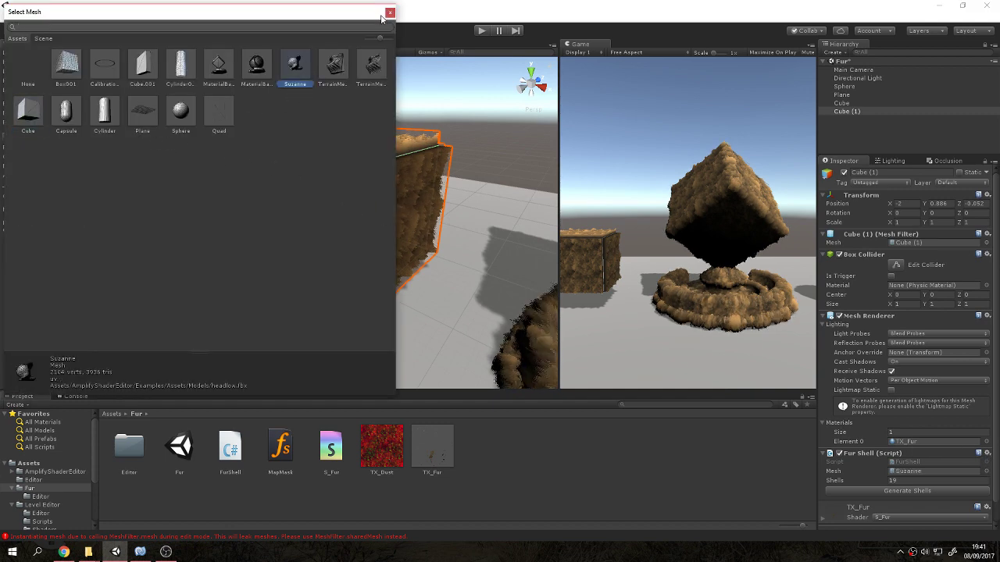
click(388, 14)
click(920, 490)
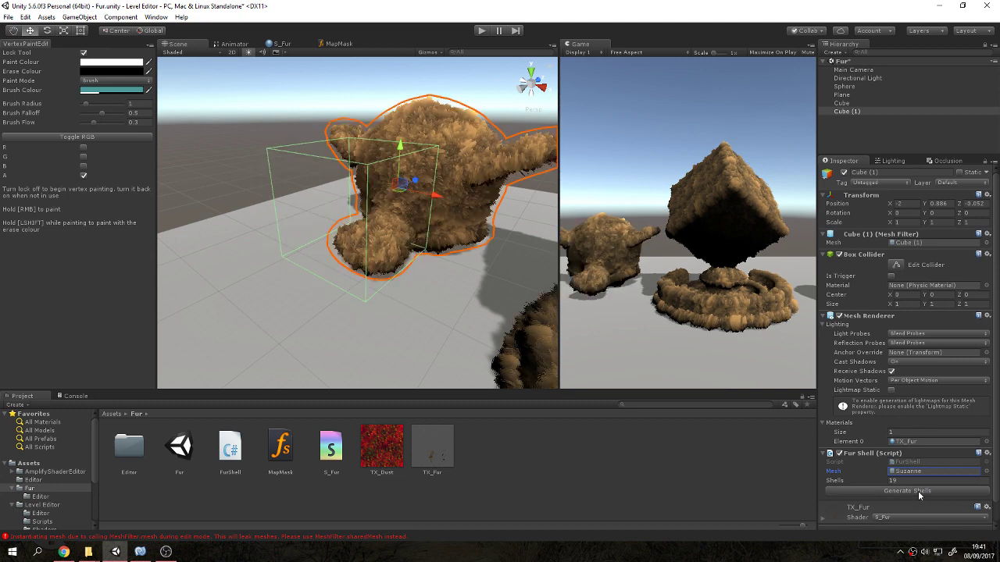
drag(415, 184, 380, 211)
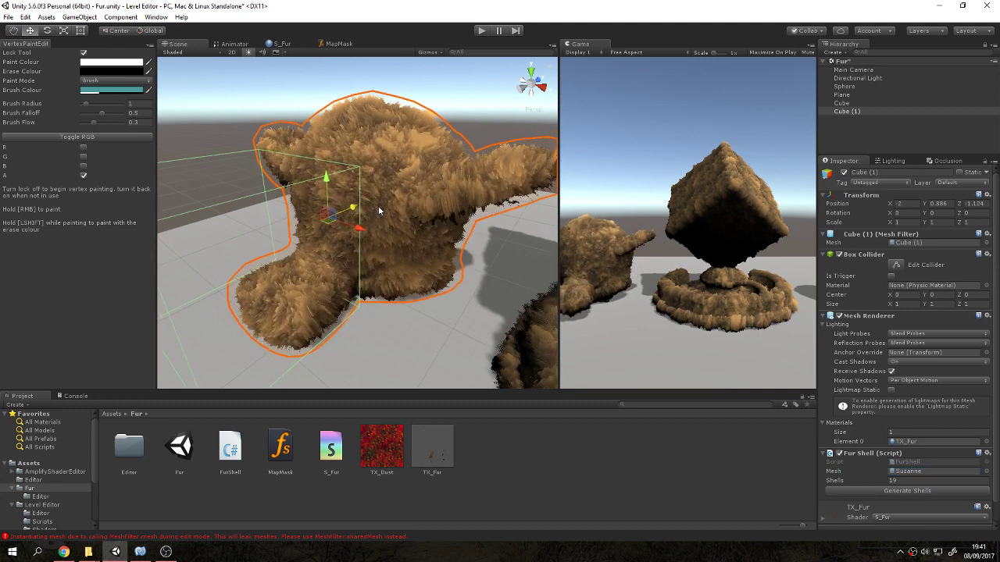
Regenerate Suzanne's fur with 0, 1, 17 and then 20 shells to compare.
drag(881, 482, 861, 482)
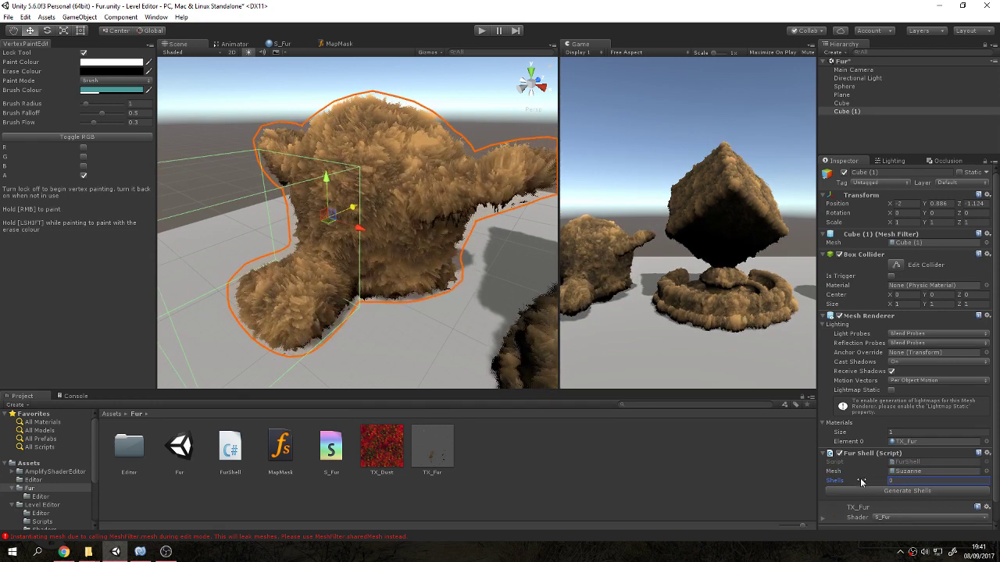
click(881, 493)
click(893, 491)
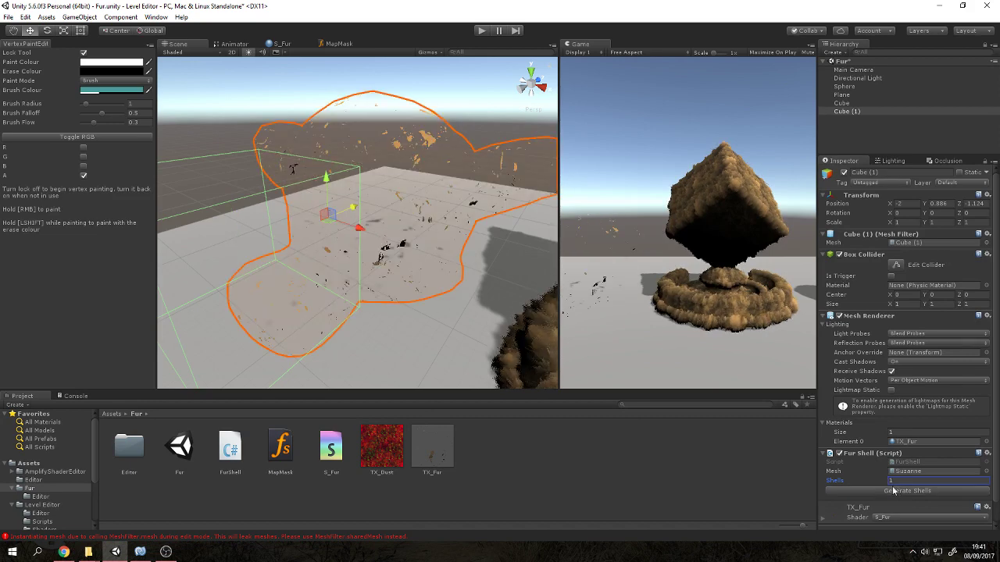
text(17)
click(886, 490)
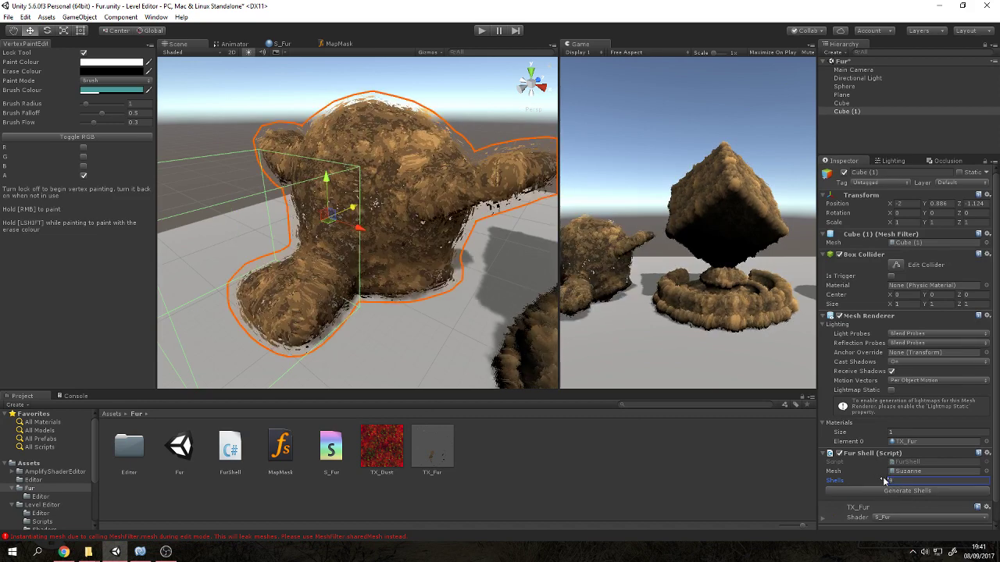
text(20)
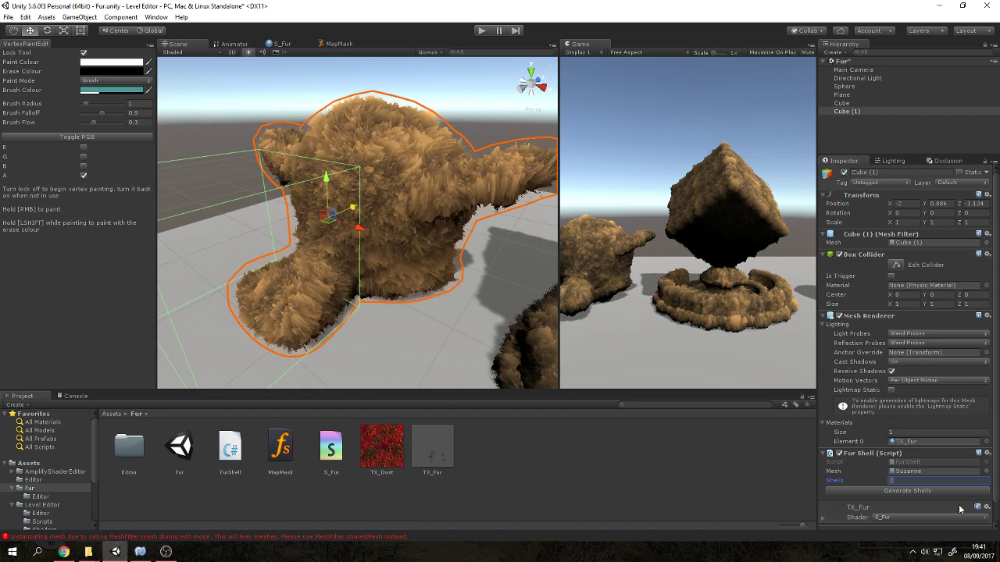
click(928, 490)
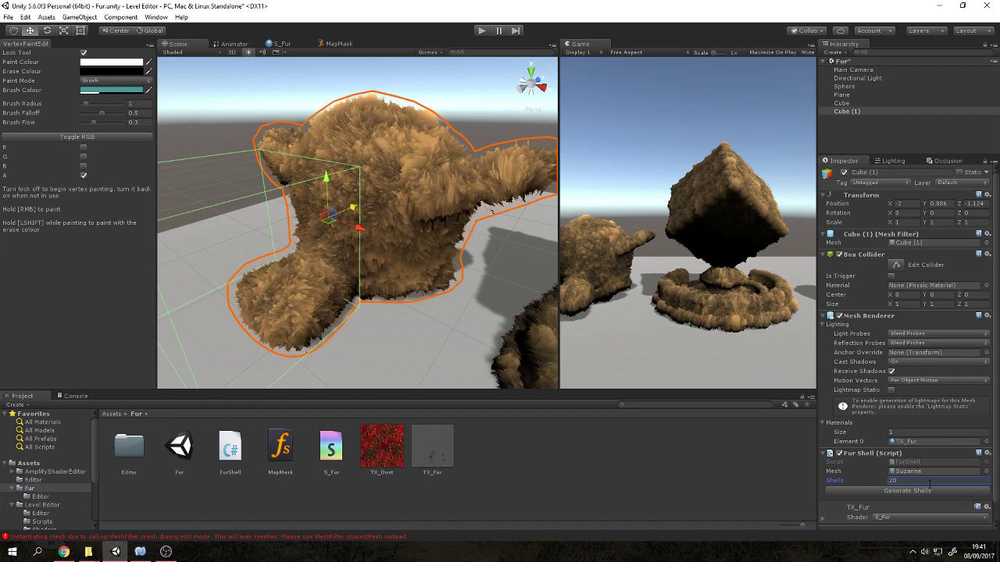
Try 100 shells, then settle on 25 shells and pull the view back.
text(100)
click(852, 493)
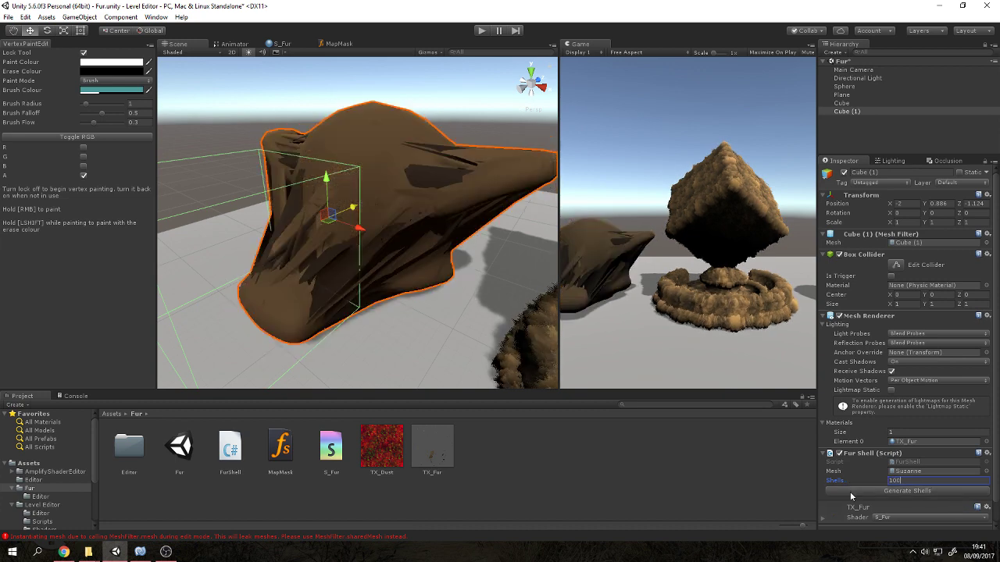
click(898, 492)
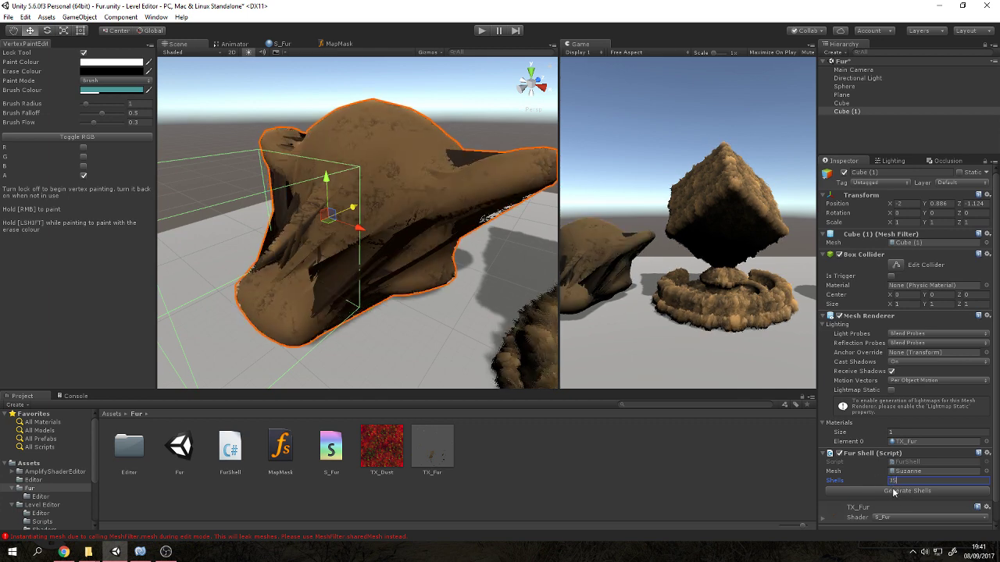
click(893, 492)
text(14)
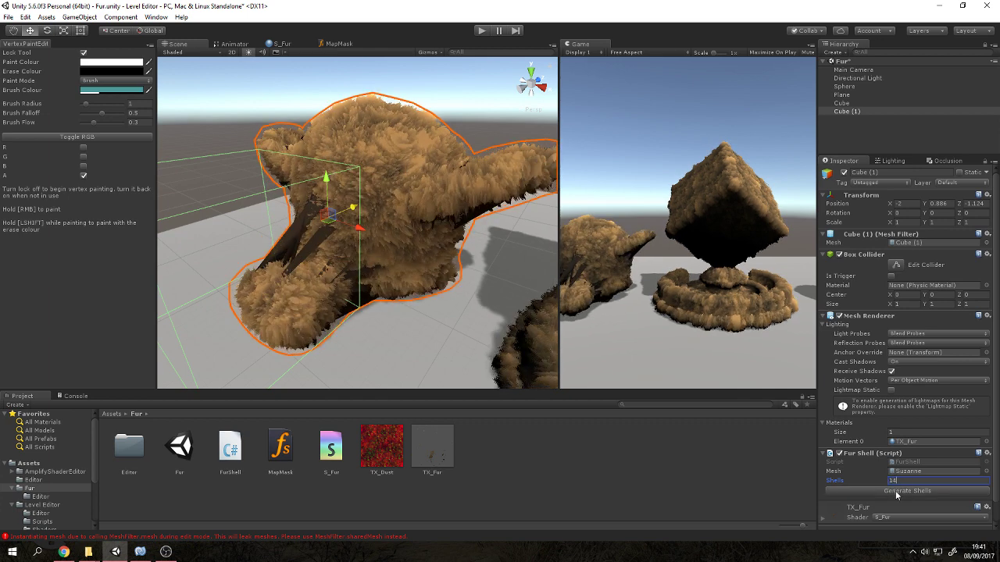
text(25)
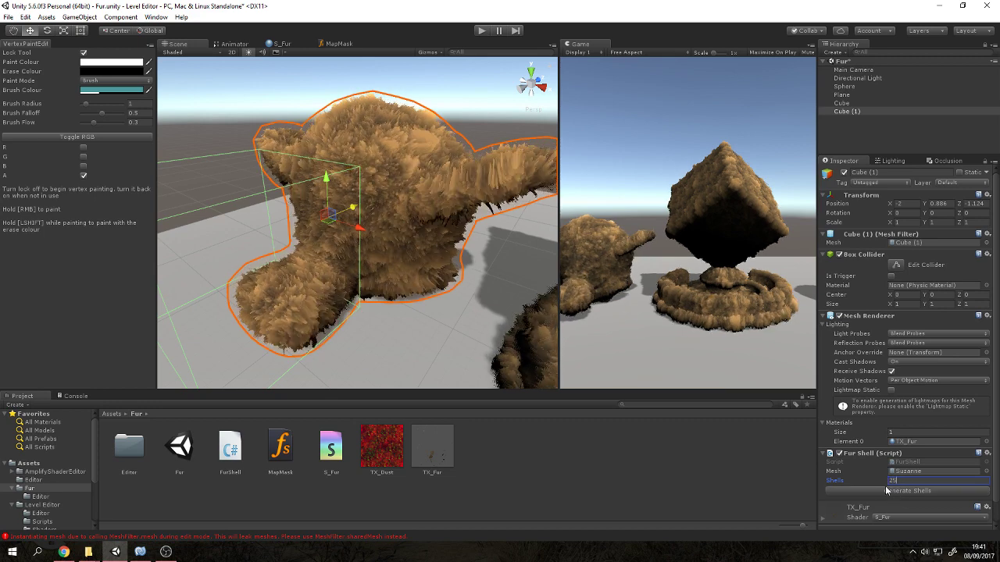
right_drag(498, 126, 367, 209)
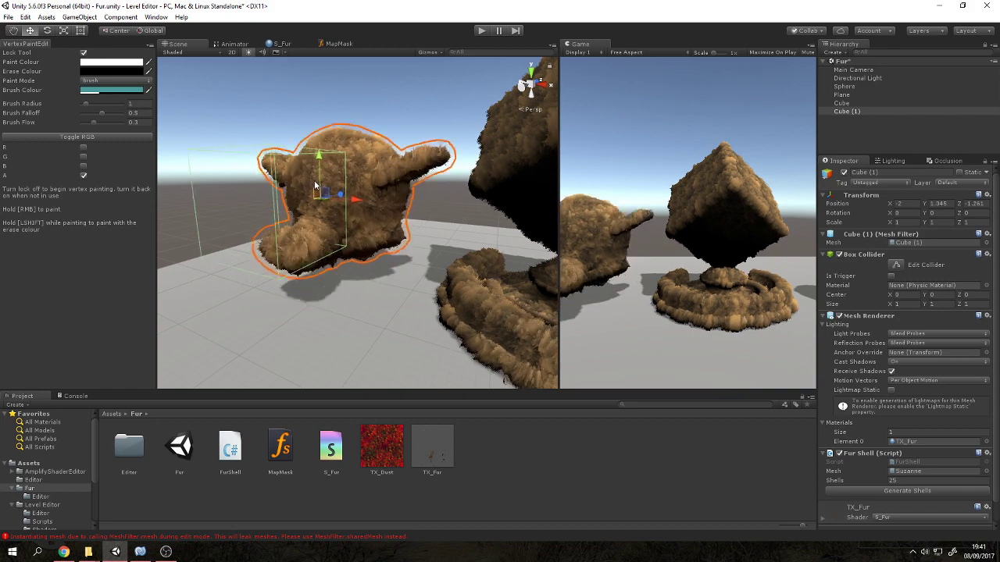
Frame the furry Suzanne, then enter Play mode with Ctrl+P and fly to the fur sphere.
right_drag(338, 225, 380, 167)
click(380, 167)
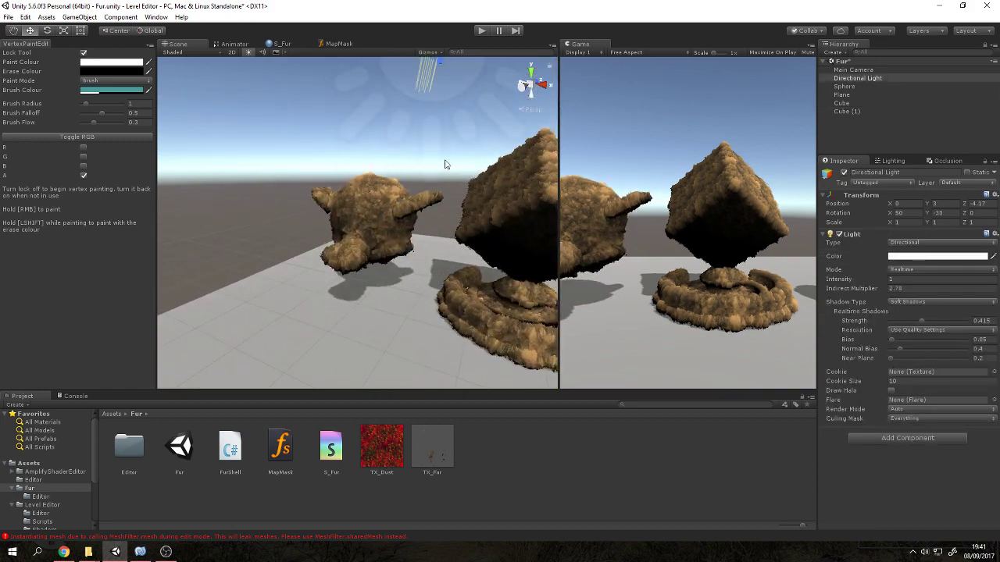
click(263, 162)
mouse_move(264, 162)
right_down()
mouse_move(406, 221)
mouse_move(506, 59)
right_up()
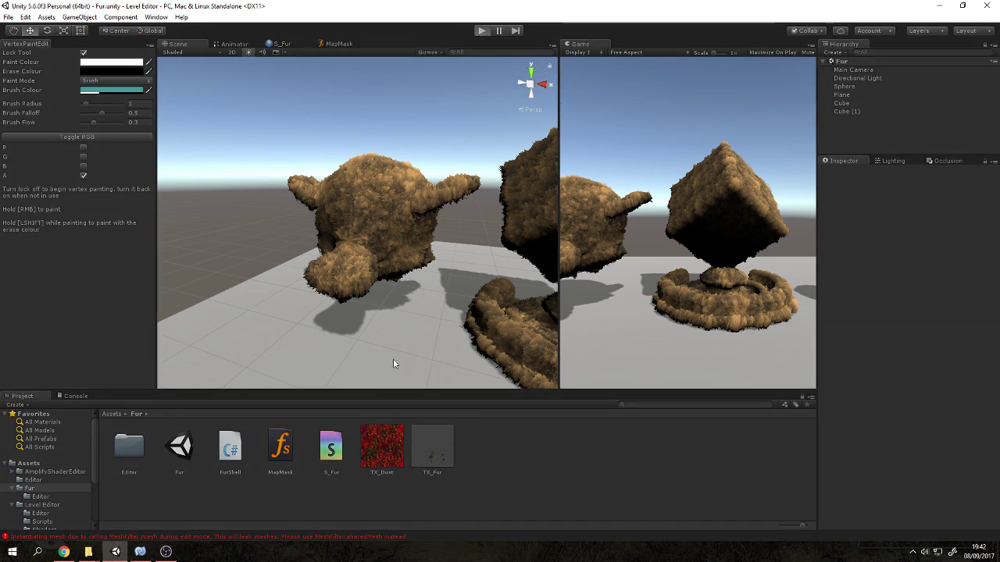
key(ctrl+p)
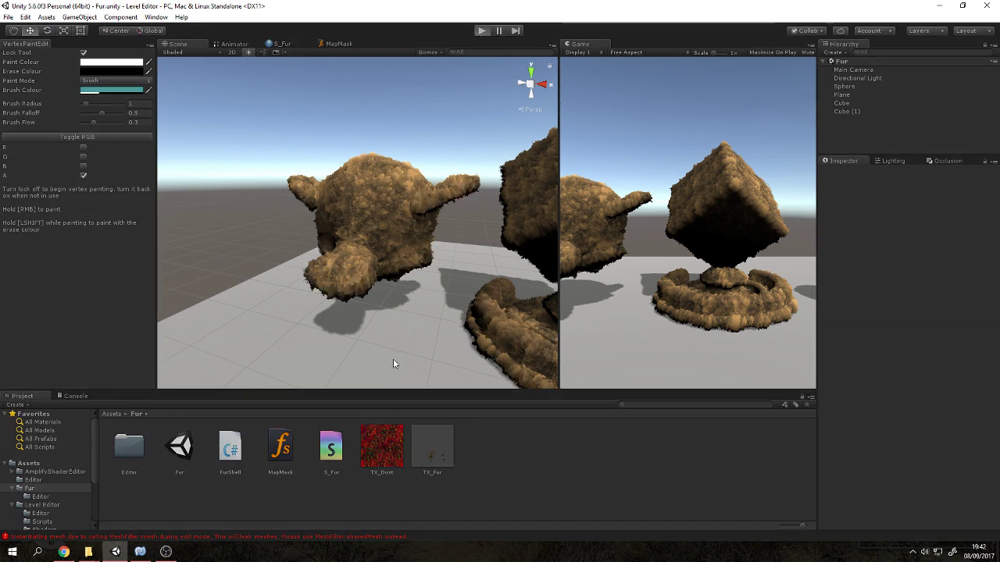
right_drag(403, 285, 287, 249)
Open the TX_Fur material and adjust its Noise Size.
click(431, 442)
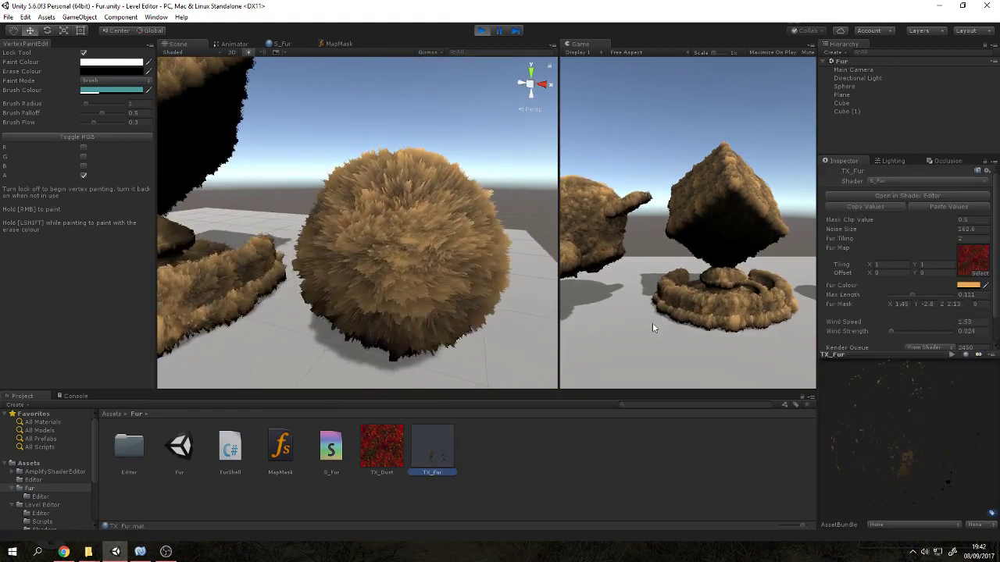
click(950, 228)
mouse_move(942, 230)
mouse_down()
mouse_move(772, 222)
mouse_move(948, 240)
mouse_move(939, 237)
mouse_up()
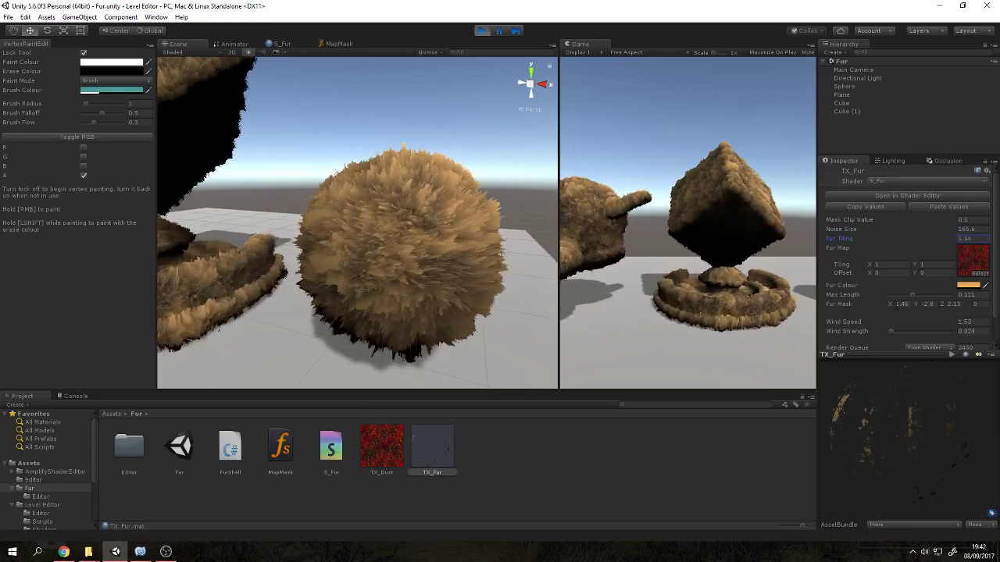
Tune Fur Mask to X 1.19, Y 1.31 and a lower Z, widening the Game view.
mouse_move(883, 303)
mouse_down()
mouse_move(874, 303)
mouse_move(906, 304)
mouse_up()
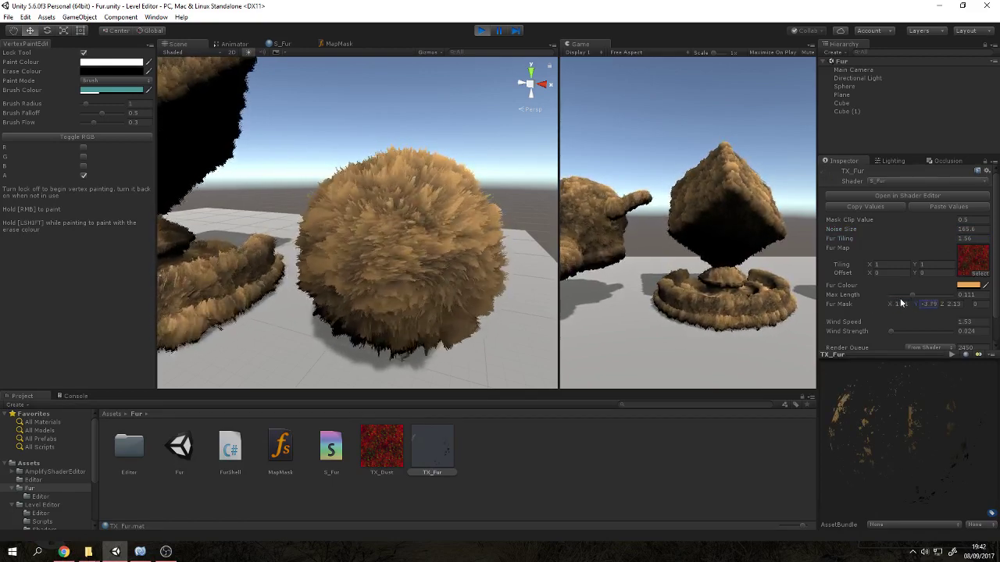
drag(559, 251, 473, 258)
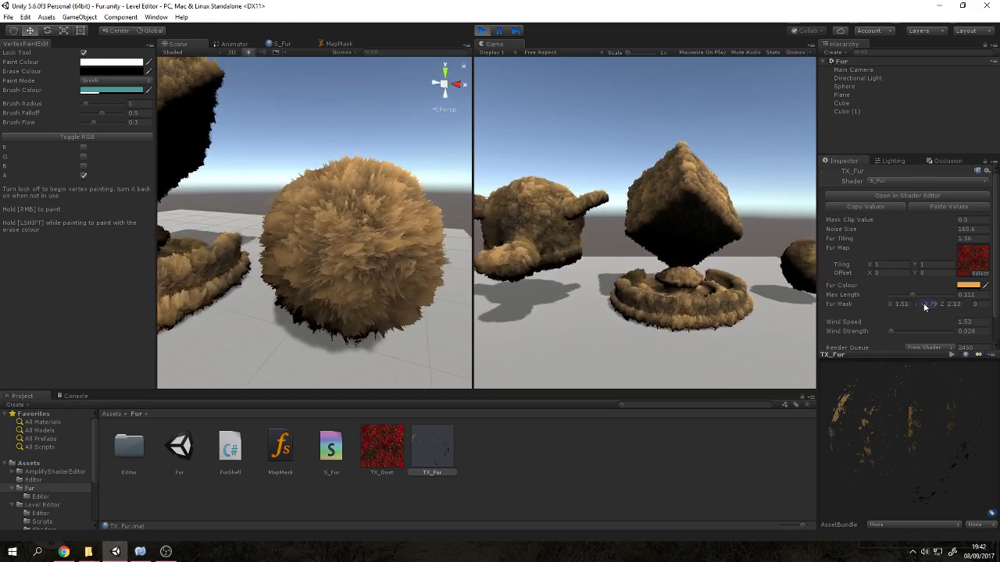
drag(963, 308, 973, 310)
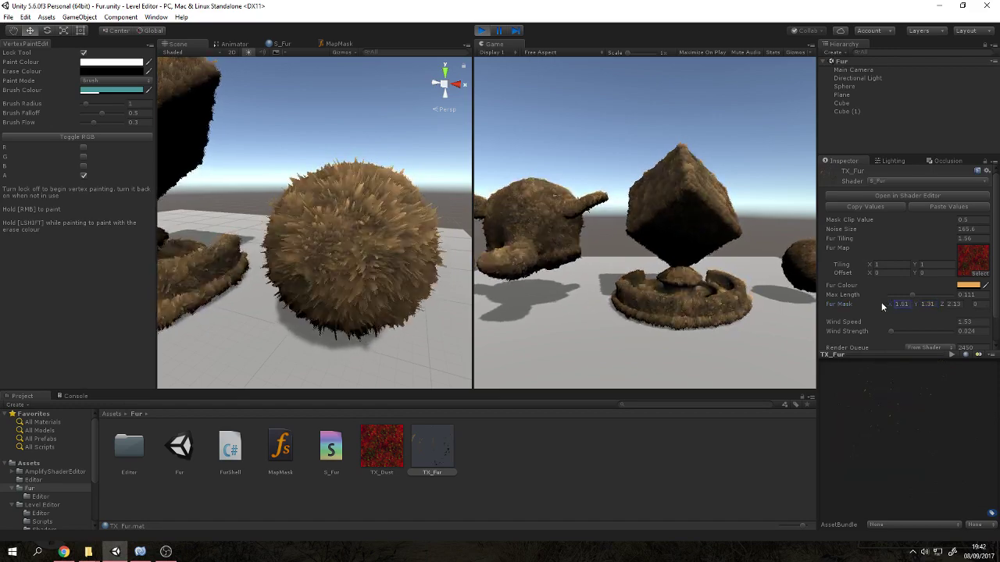
drag(881, 302, 883, 302)
drag(943, 305, 939, 302)
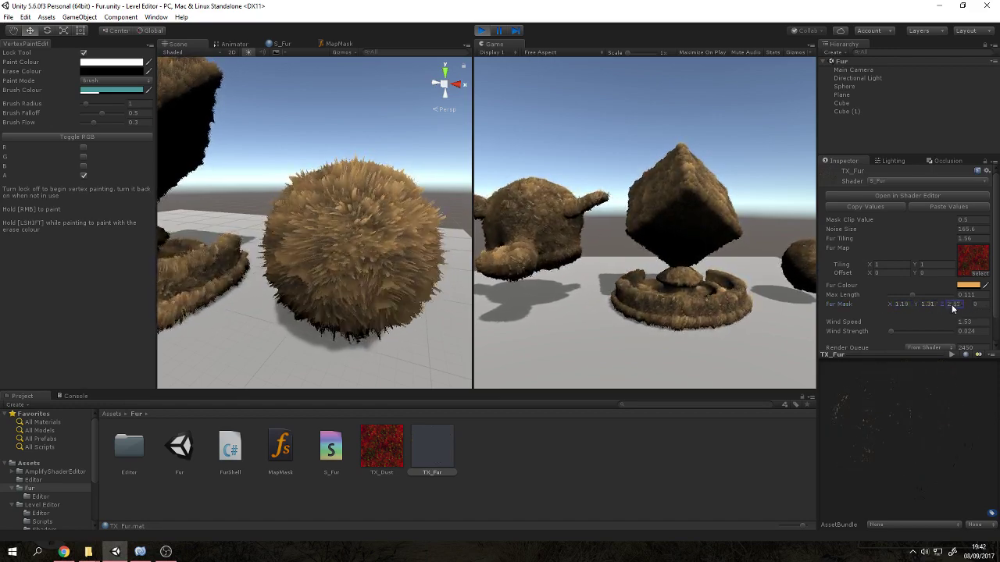
Glance at TX_Dust, then set TX_Fur's Wind Speed to 0.79 and Wind Strength 0.017.
click(382, 446)
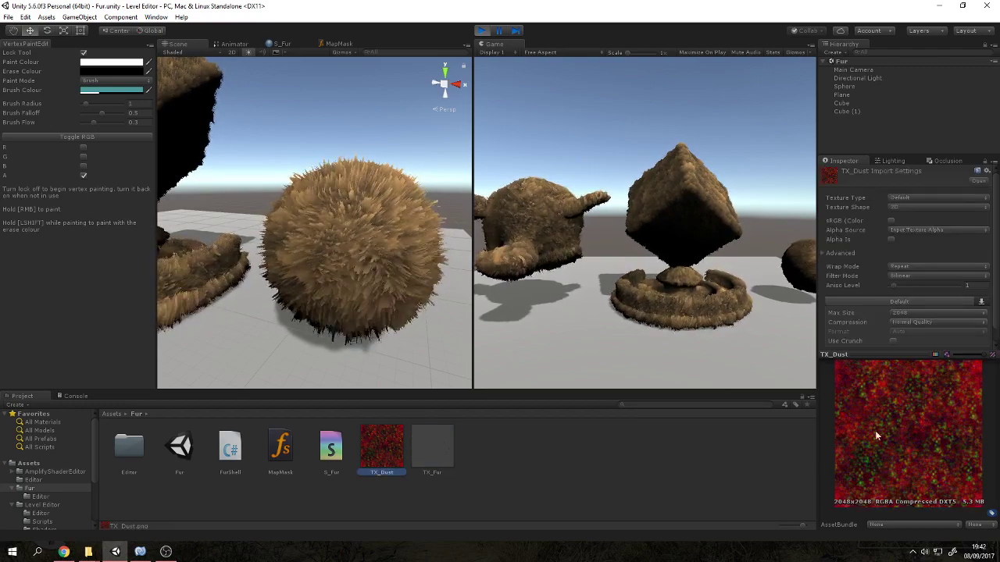
click(433, 449)
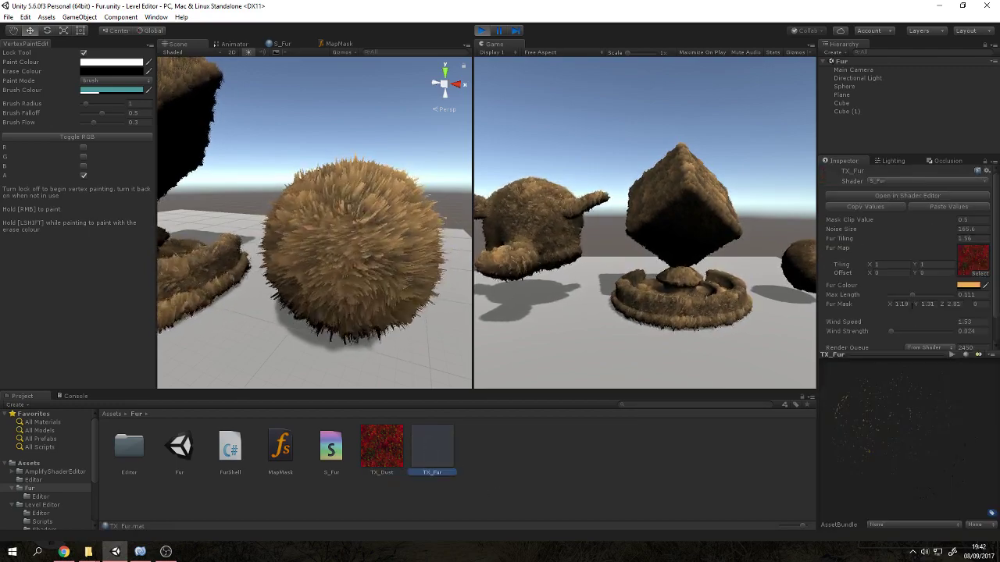
drag(908, 326, 874, 321)
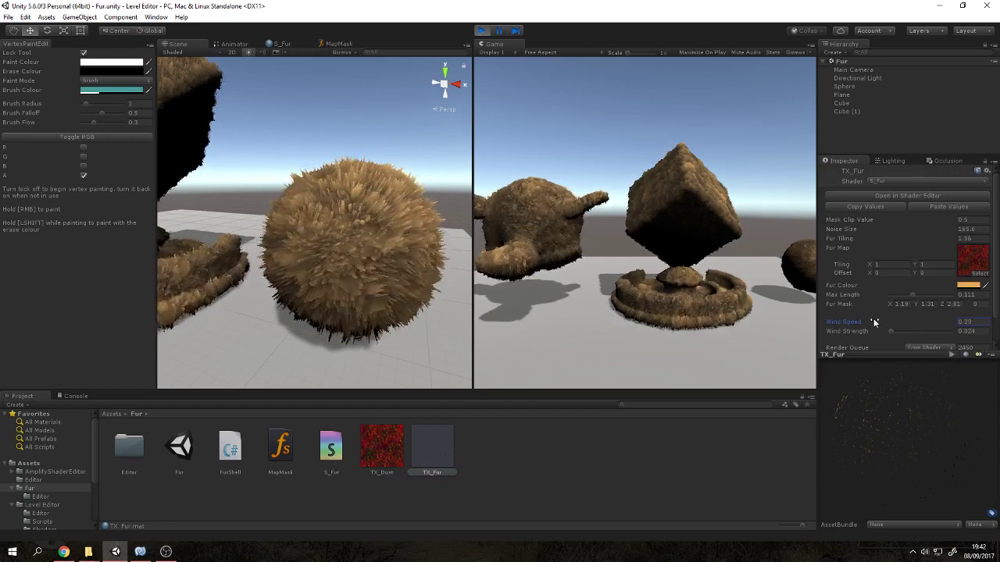
mouse_move(894, 324)
mouse_down()
mouse_move(915, 330)
mouse_move(887, 332)
mouse_move(943, 321)
mouse_up()
Turn to Suzanne and set Wind Speed 0.53, Fur Tiling 1.52 and Max Length 0.
scroll(346, 232, down, 3)
mouse_move(346, 228)
alt+mouse_down()
mouse_move(371, 274)
mouse_move(327, 226)
alt+mouse_up()
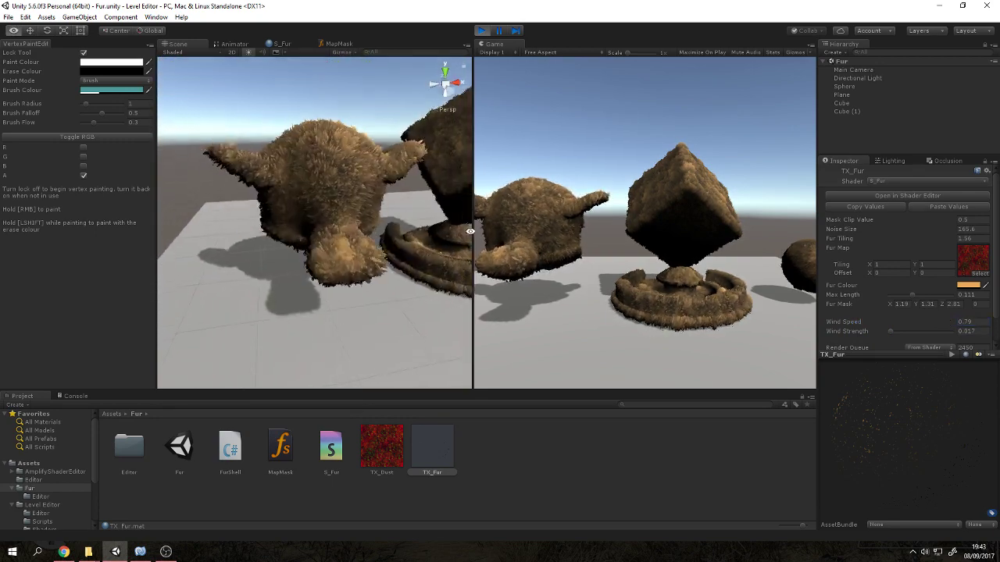
scroll(326, 226, up, 3)
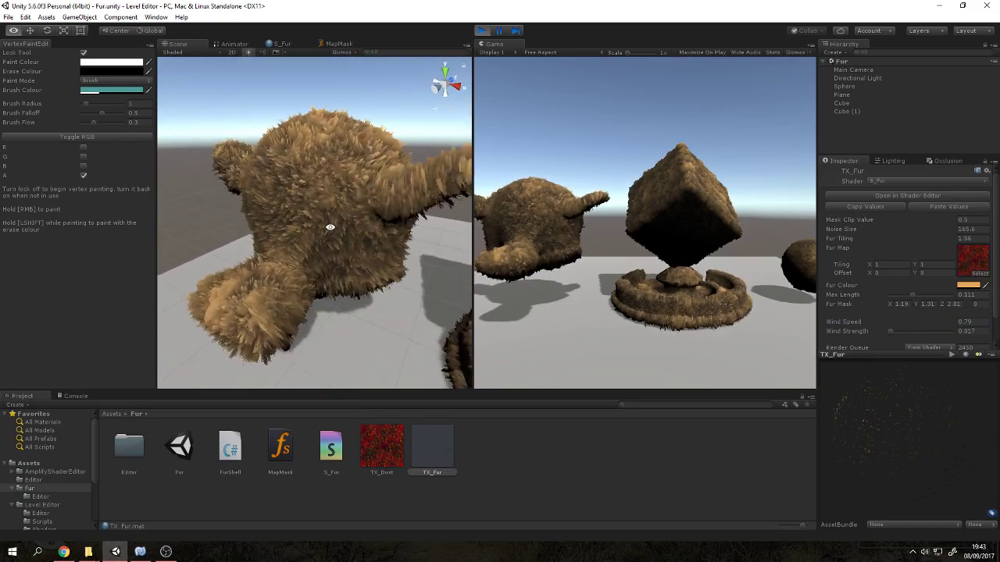
drag(962, 322, 949, 321)
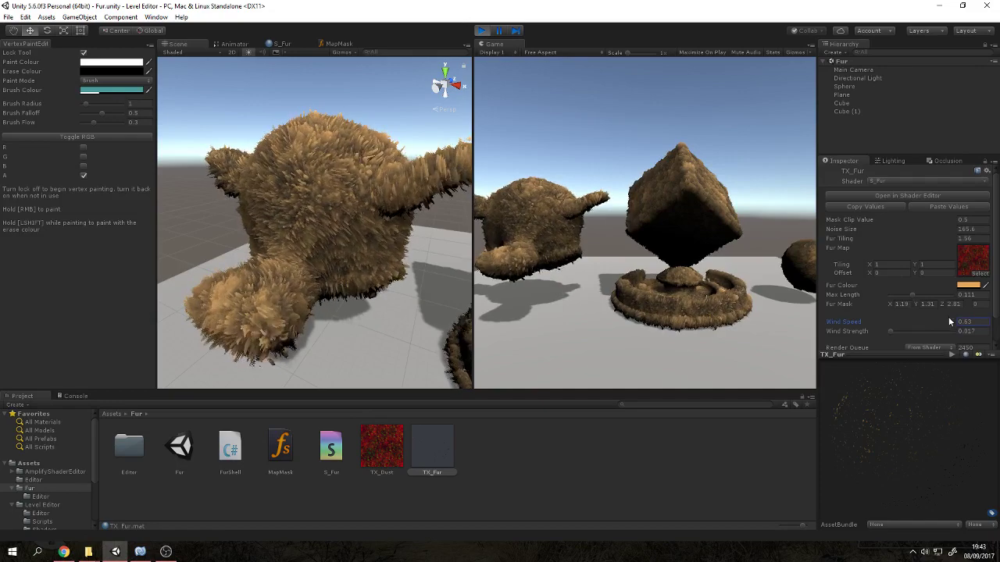
drag(945, 238, 950, 237)
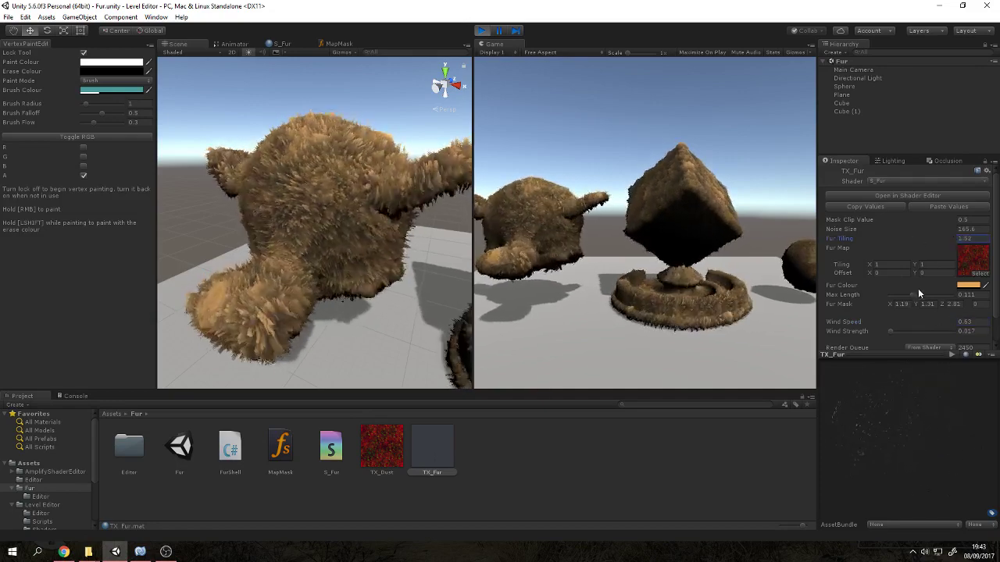
drag(912, 295, 904, 294)
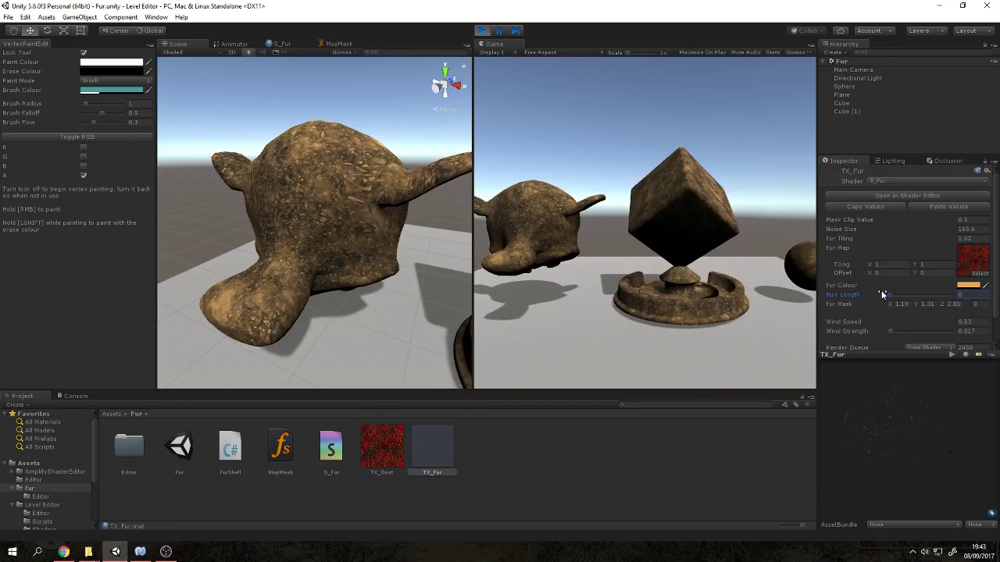
Grow the fur back, trimming Max Length to 0.14 while orbiting the monkey and cube.
drag(883, 294, 924, 289)
alt+drag(336, 234, 397, 255)
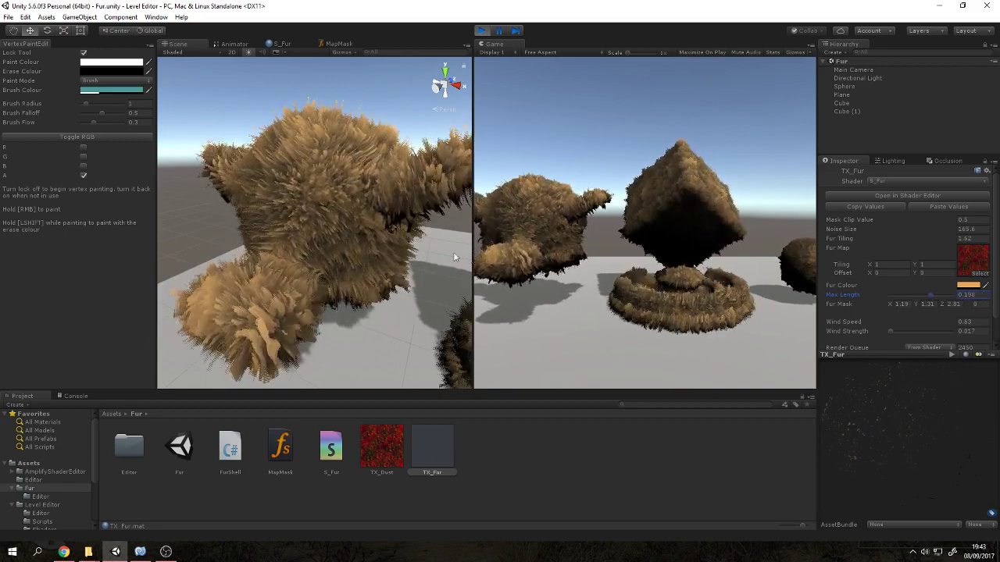
middle_drag(397, 256, 337, 227)
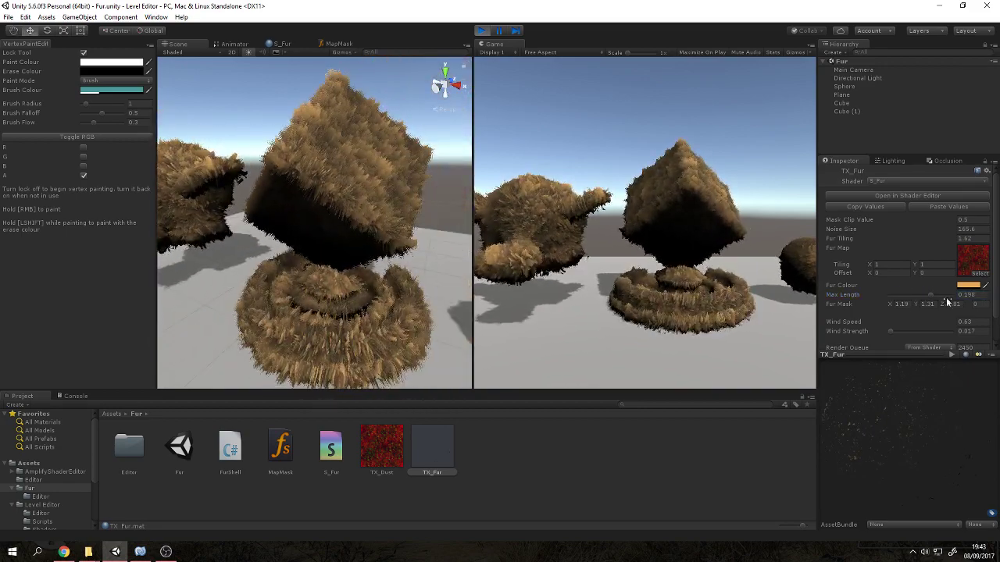
drag(931, 295, 919, 294)
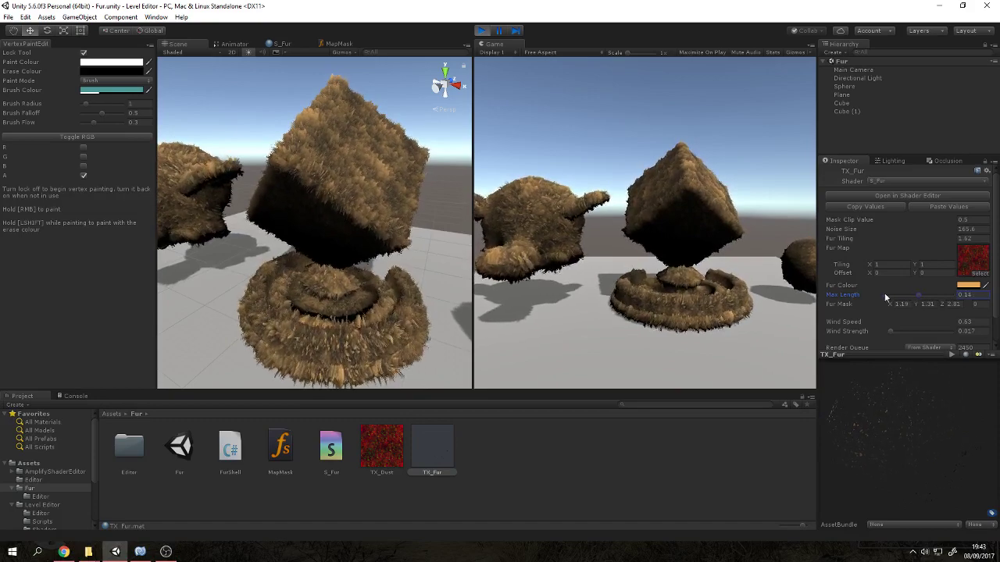
mouse_move(366, 275)
alt+mouse_down()
mouse_move(429, 302)
mouse_move(325, 160)
mouse_move(366, 223)
mouse_move(398, 234)
alt+mouse_up()
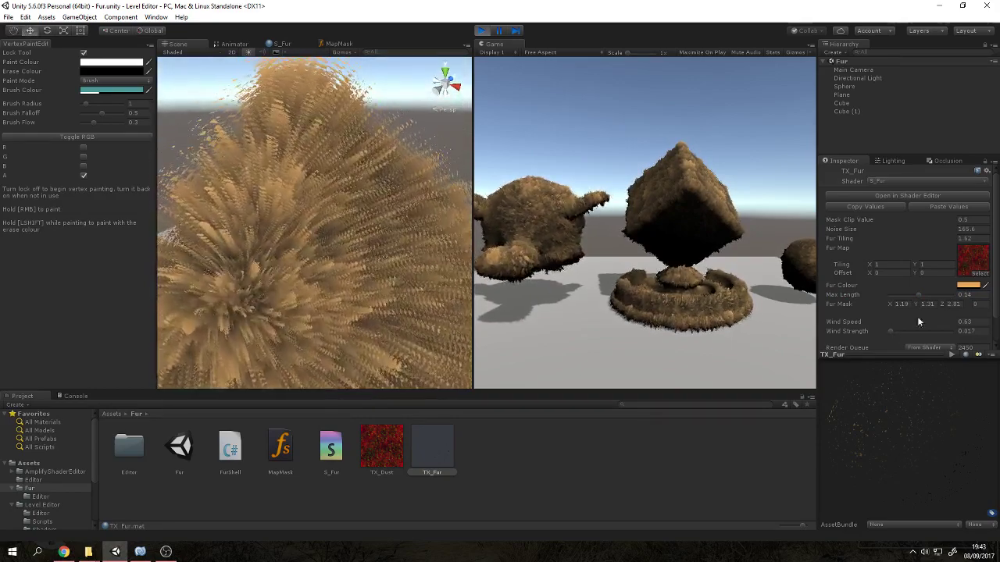
Lengthen the fur to about 0.186, then settle Max Length at 0.125 and inspect the cube.
mouse_move(917, 294)
mouse_down()
mouse_move(929, 291)
mouse_move(902, 298)
mouse_up()
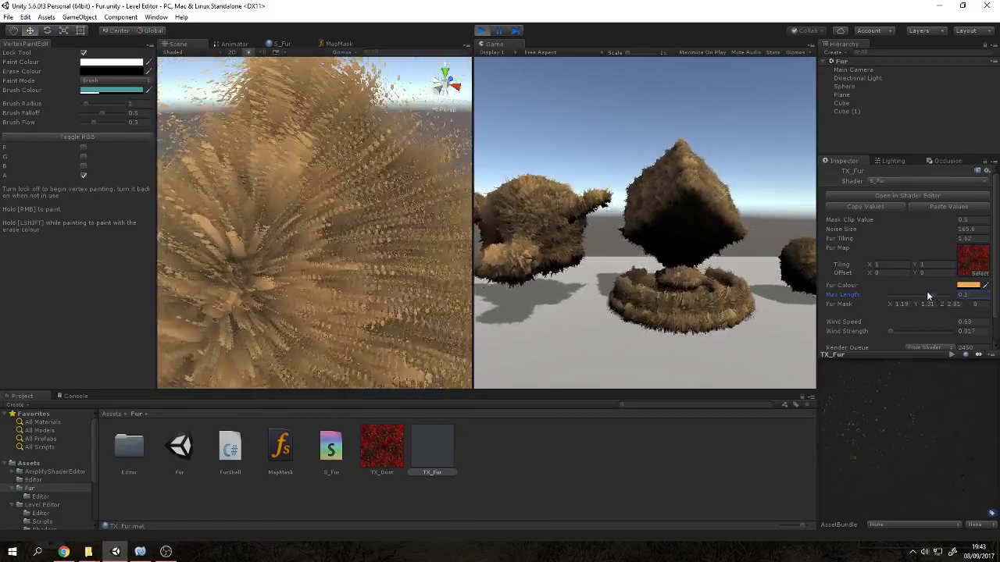
mouse_move(351, 234)
alt+mouse_down()
mouse_move(397, 243)
mouse_move(415, 234)
alt+mouse_up()
drag(898, 293, 918, 297)
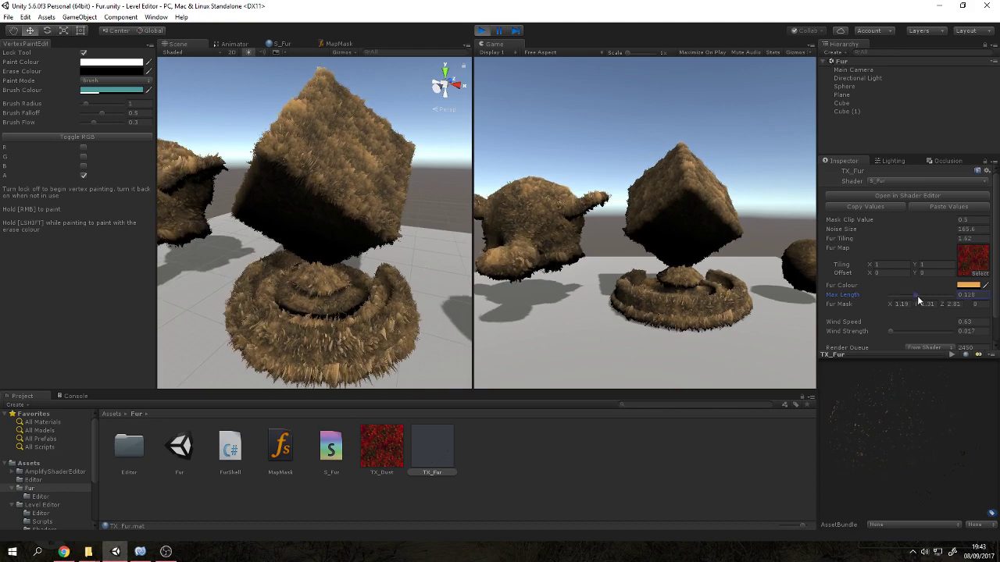
mouse_move(342, 243)
alt+mouse_down()
mouse_move(289, 264)
mouse_move(341, 271)
alt+mouse_up()
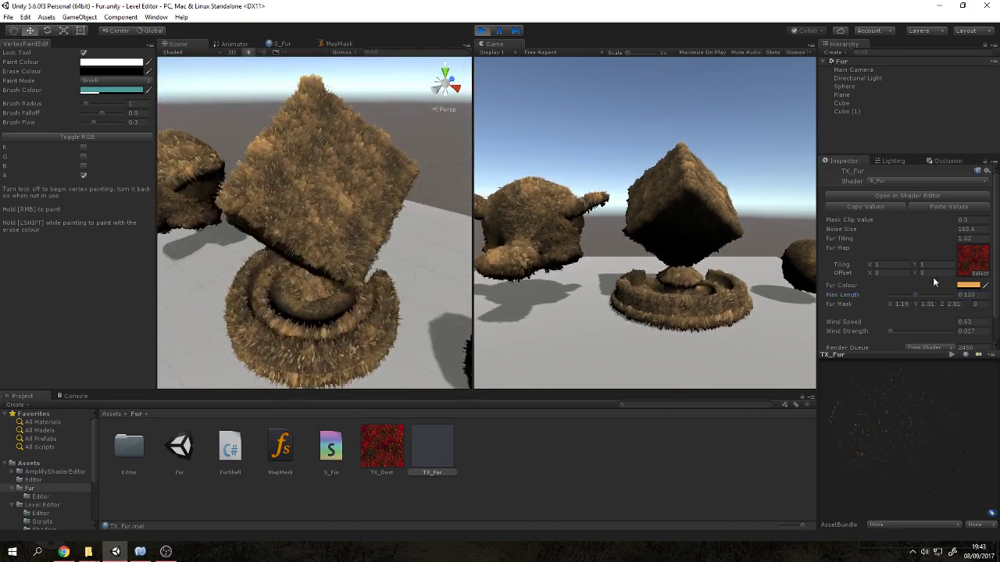
scroll(928, 294, down, 2)
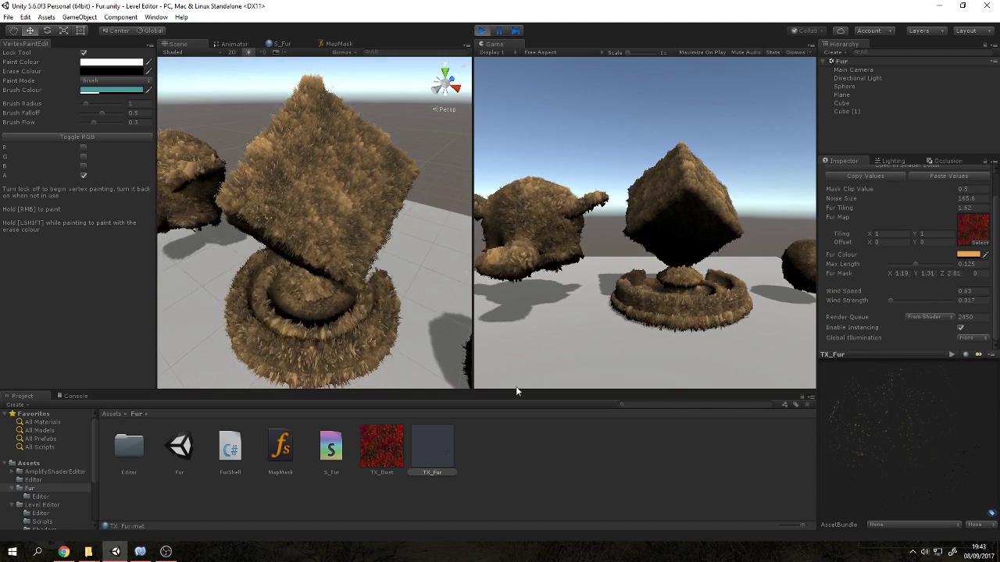